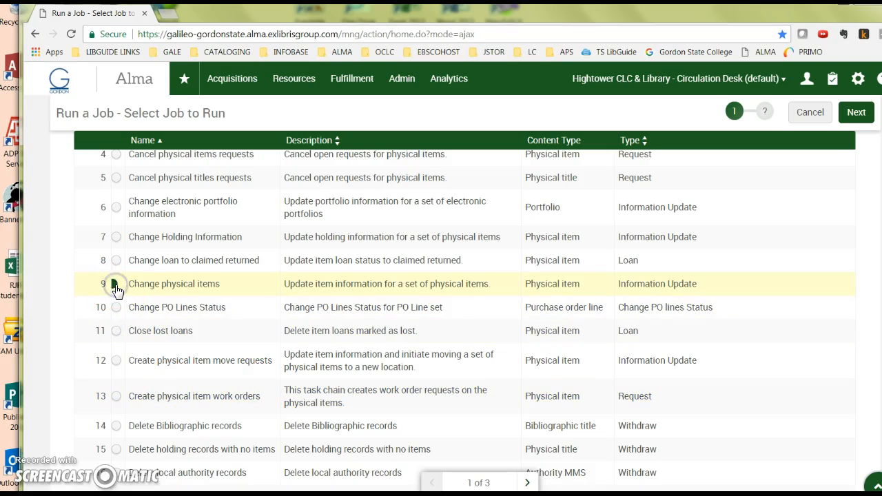
Choose the Change Holding Information job and select the 33 RECORDS set for it to run on.
click(115, 236)
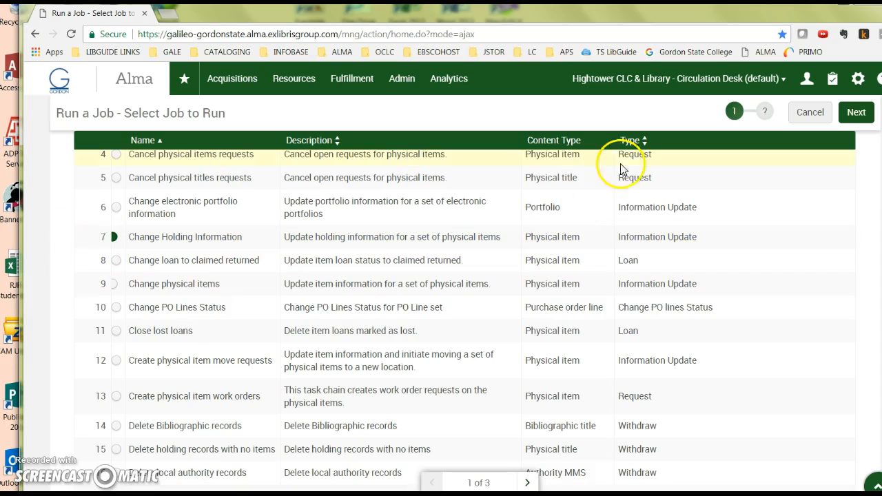
click(856, 113)
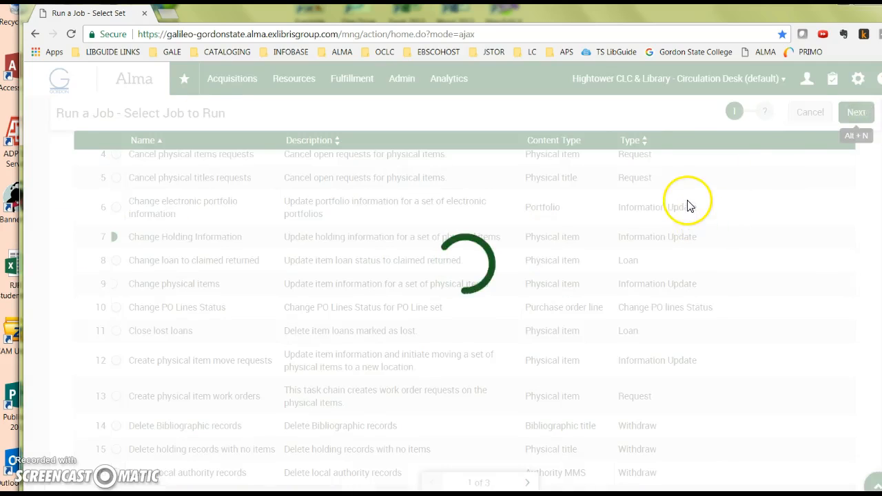
click(102, 277)
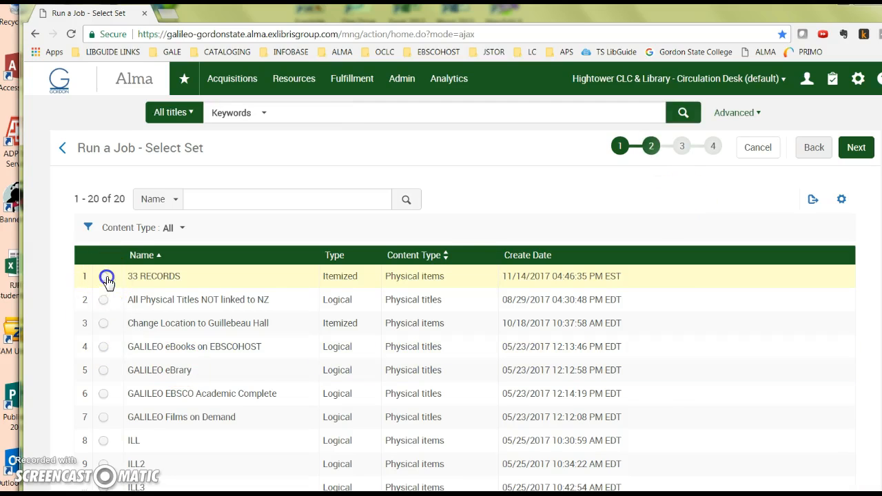
click(855, 148)
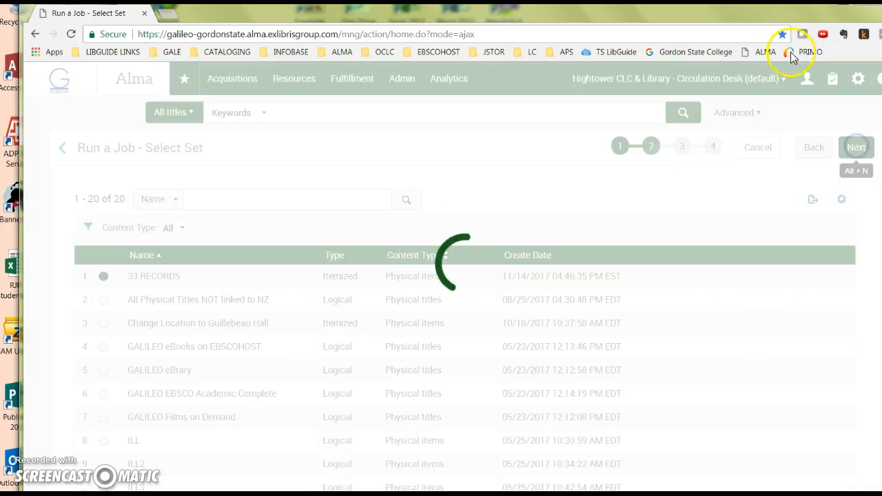
mouse_move(881, 0)
mouse_down()
mouse_move(865, 18)
mouse_move(878, 10)
mouse_up()
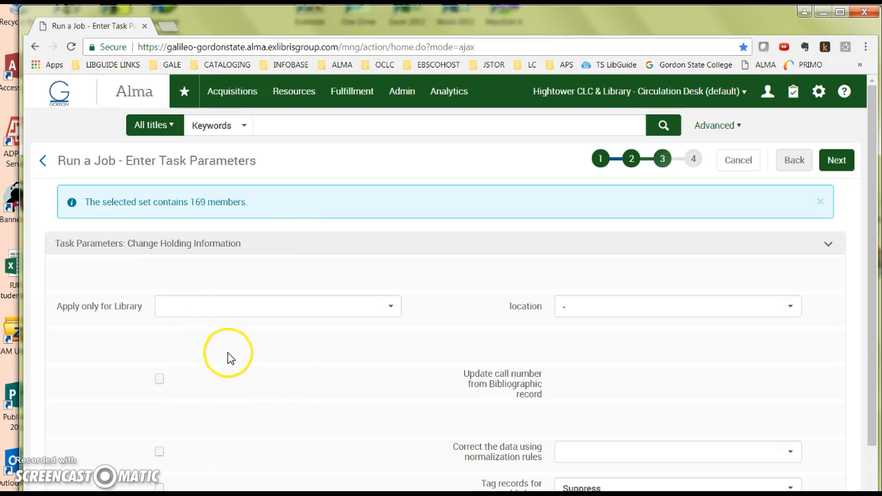
Apply the holding change only for the library Guillebeau Hall - Repository and the location Withdrawn.
scroll(327, 382, down, 1)
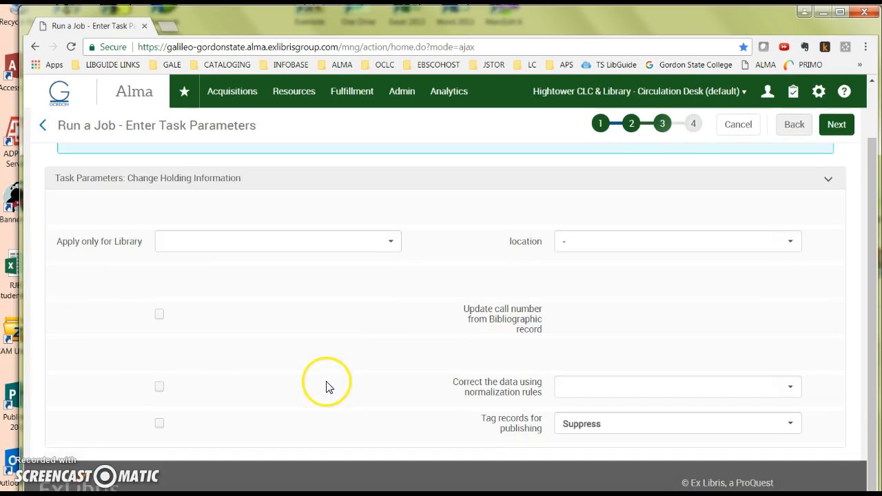
click(391, 242)
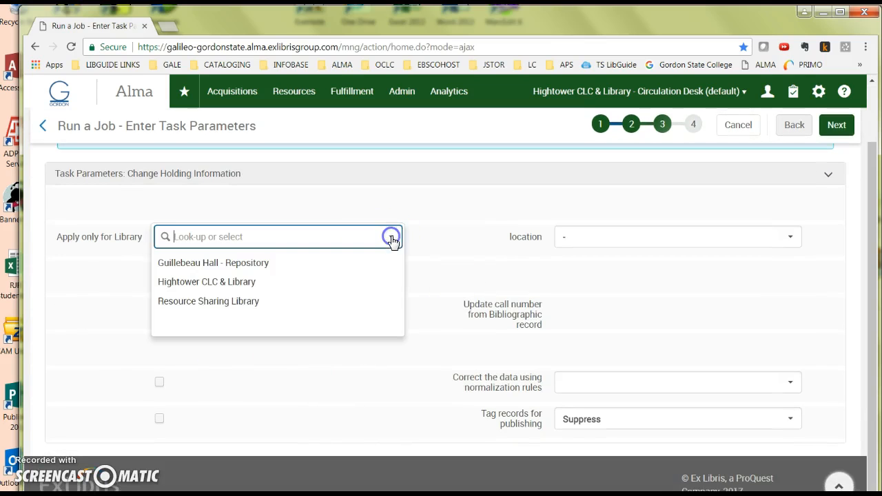
click(186, 265)
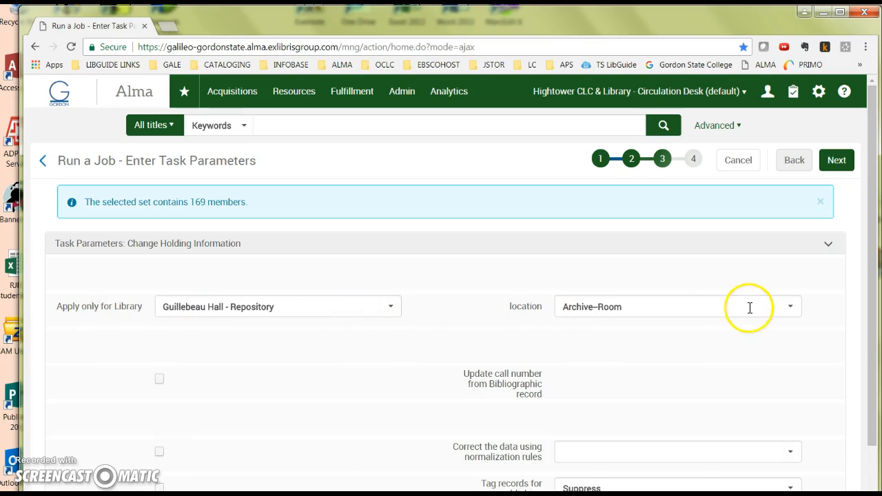
click(790, 308)
scroll(581, 432, down, 1)
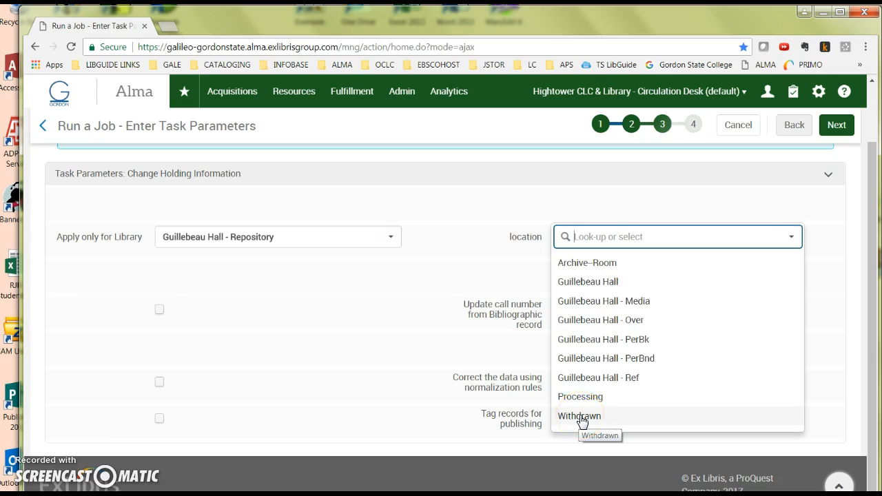
click(581, 418)
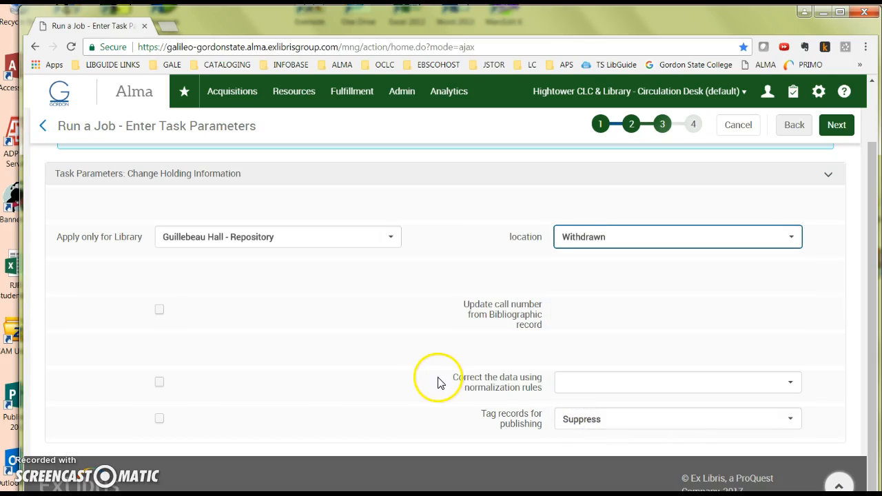
Enable tagging of records for publishing and set it to Suppress.
click(159, 419)
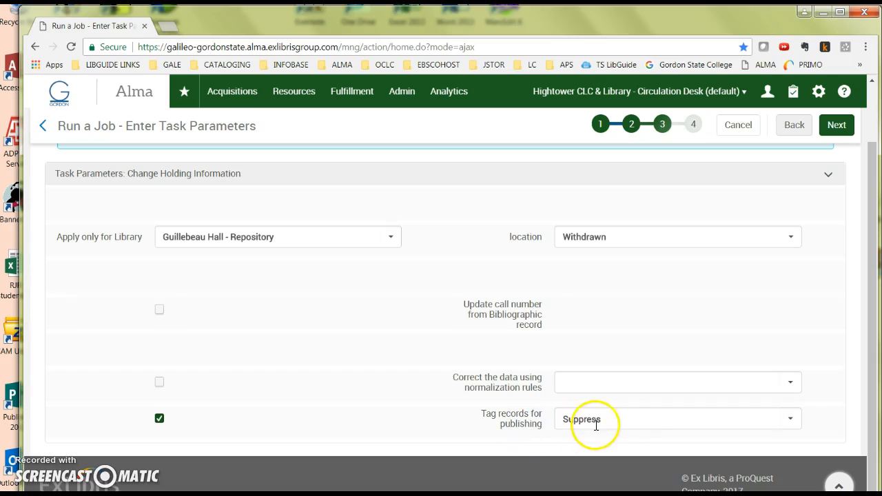
click(790, 420)
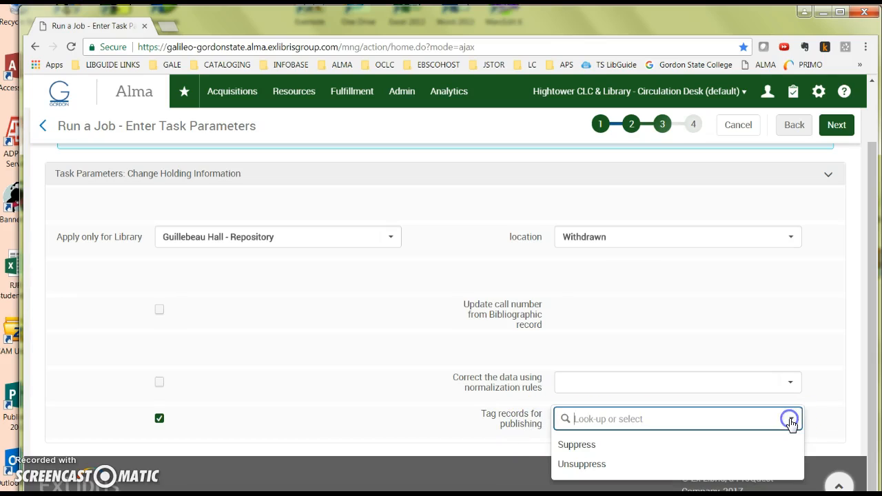
click(584, 452)
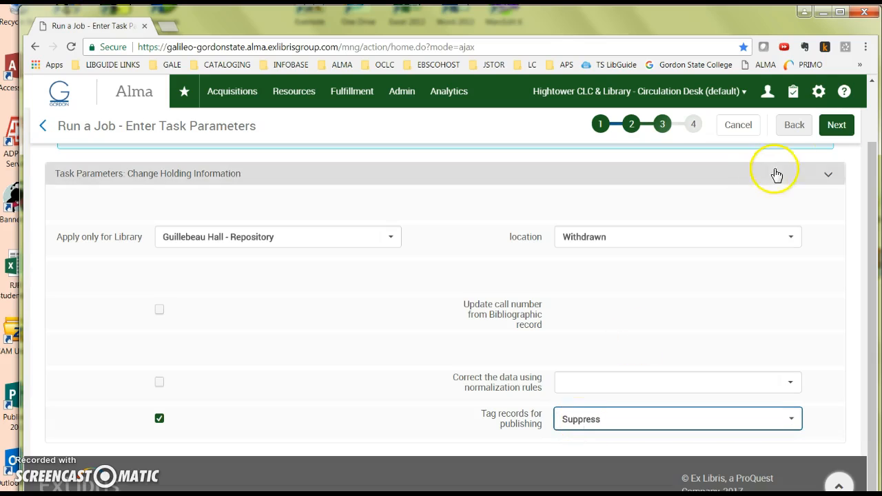
Proceed to the job review, submit the holding change job and confirm running it on the set.
click(838, 127)
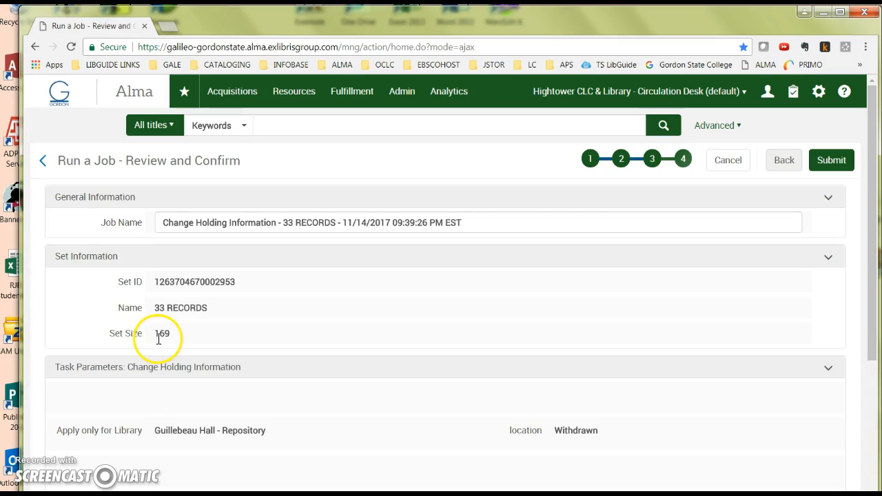
click(835, 160)
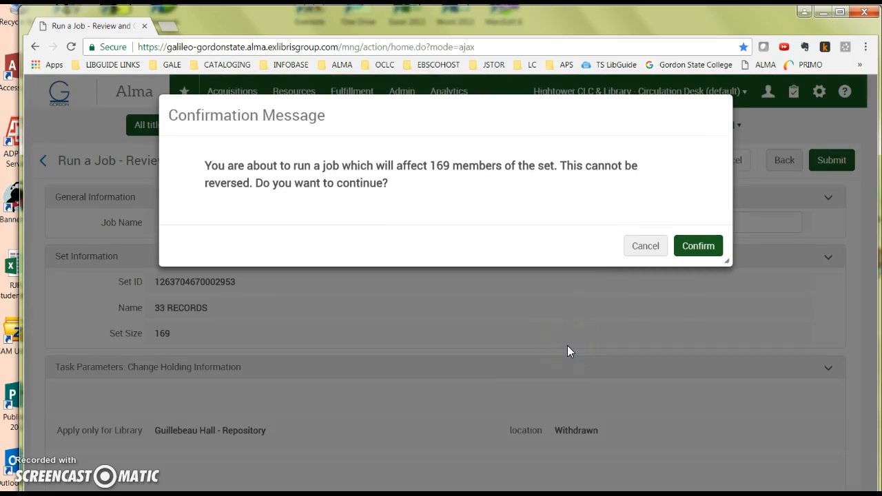
click(700, 247)
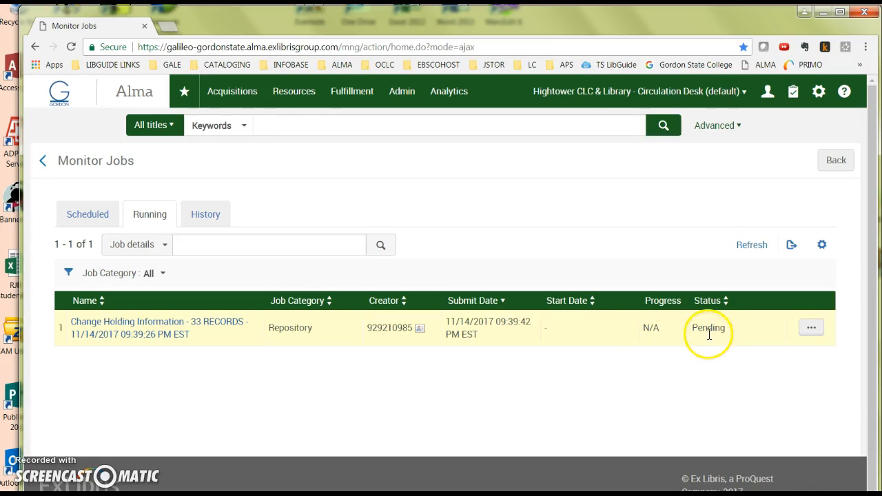
Refresh the list of running jobs repeatedly to follow the Change Holding Information job until it ends.
click(751, 245)
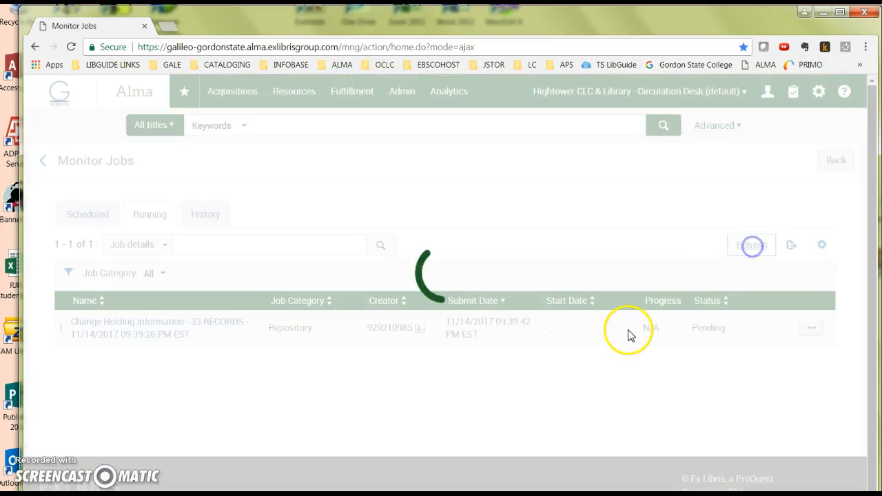
click(753, 246)
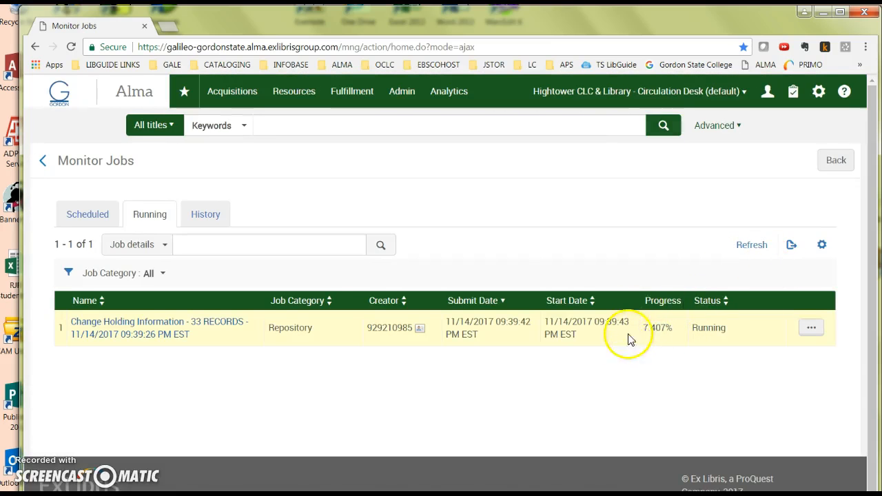
click(748, 248)
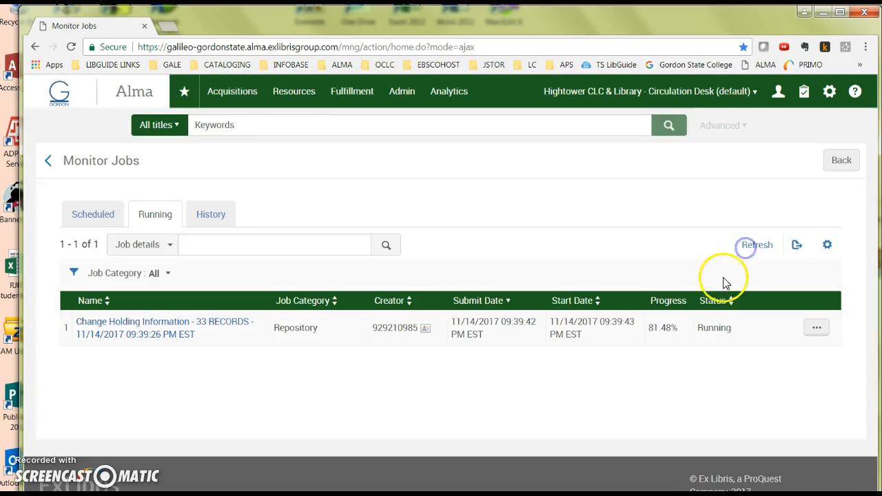
click(752, 250)
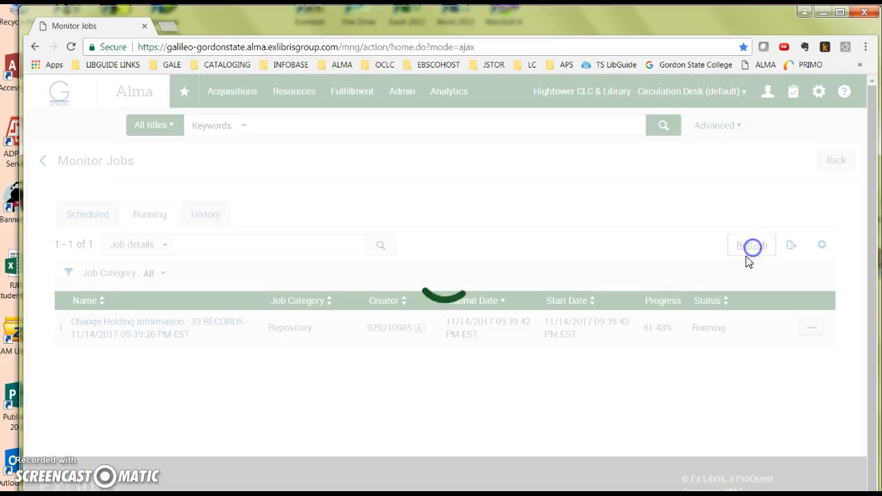
click(754, 246)
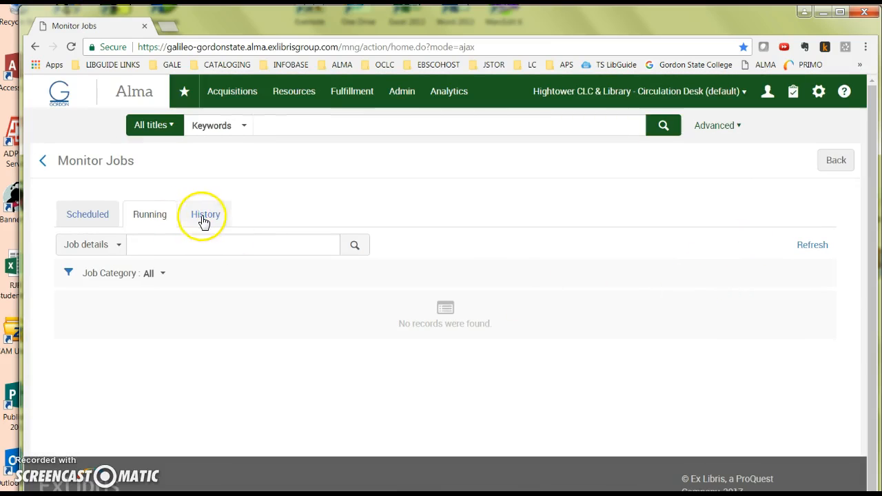
Open the report of the latest Change Holding Information - 33 RECORDS job from the job history.
click(204, 220)
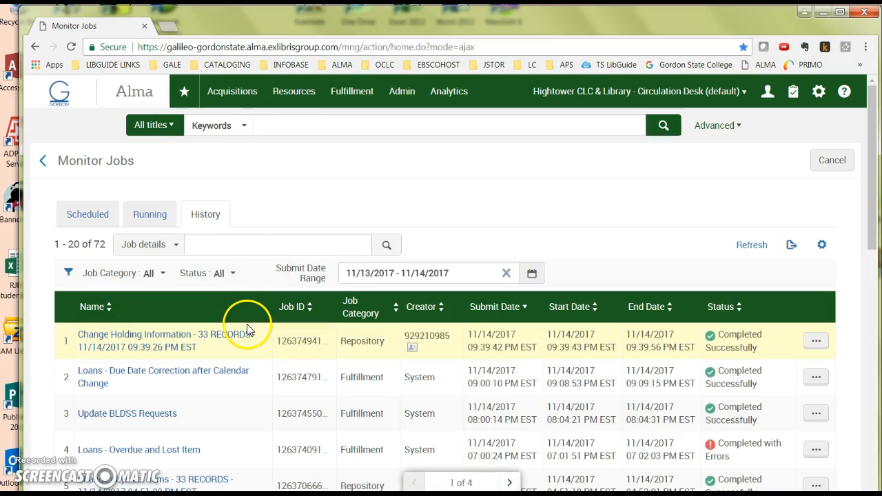
scroll(248, 329, down, 1)
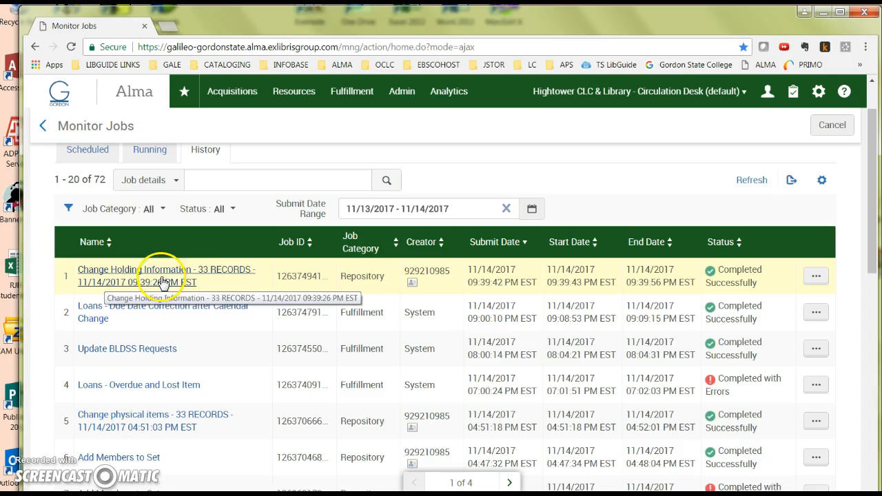
click(814, 275)
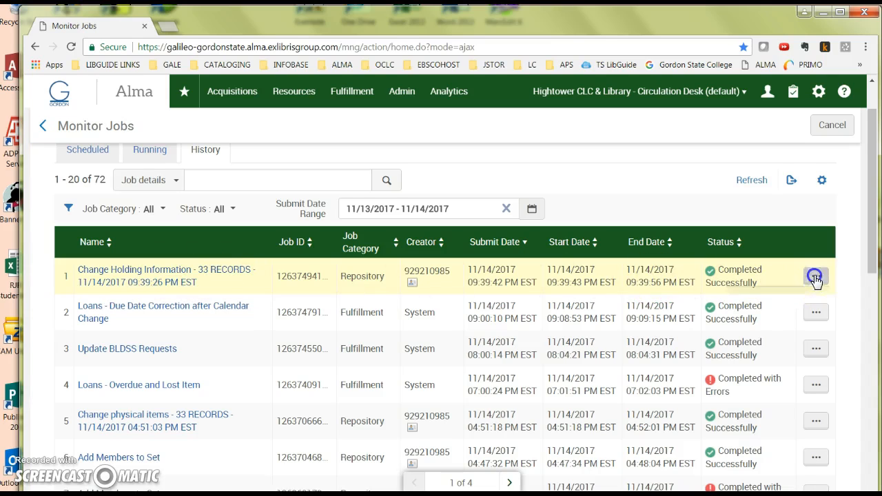
click(747, 301)
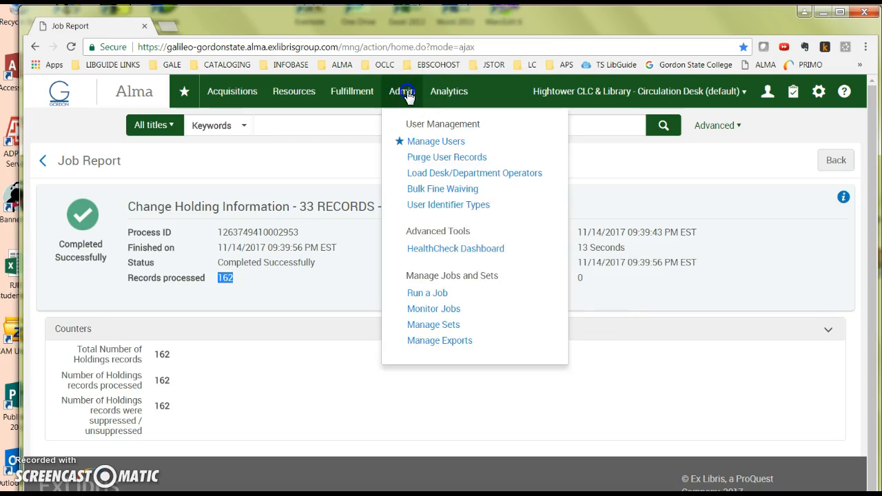
Go to the managed sets and open the member list of the 33 RECORDS set.
mouse_move(408, 100)
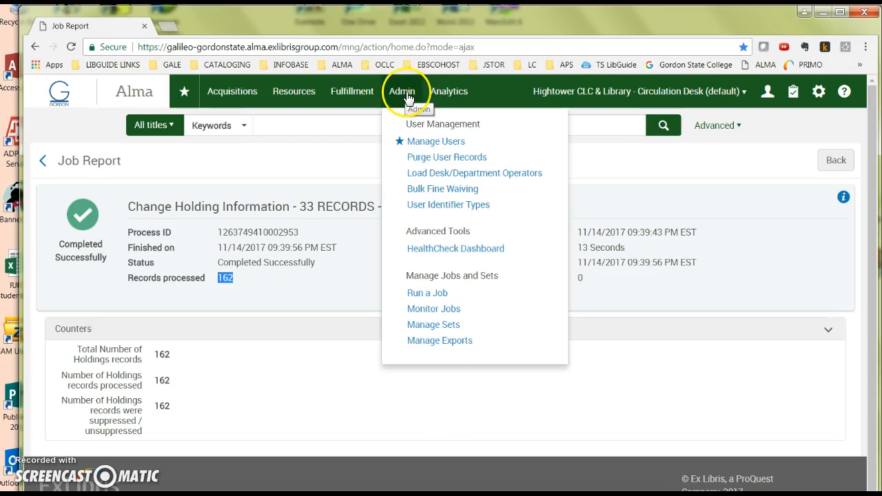
click(432, 327)
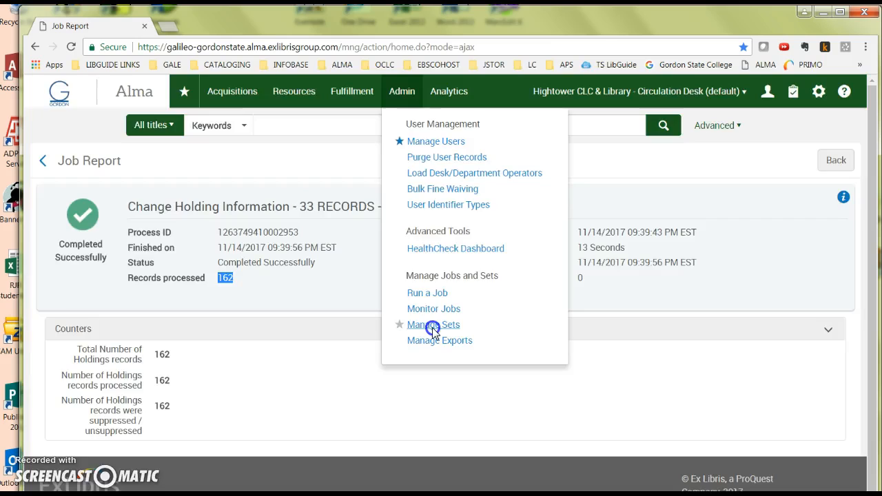
click(812, 324)
click(744, 368)
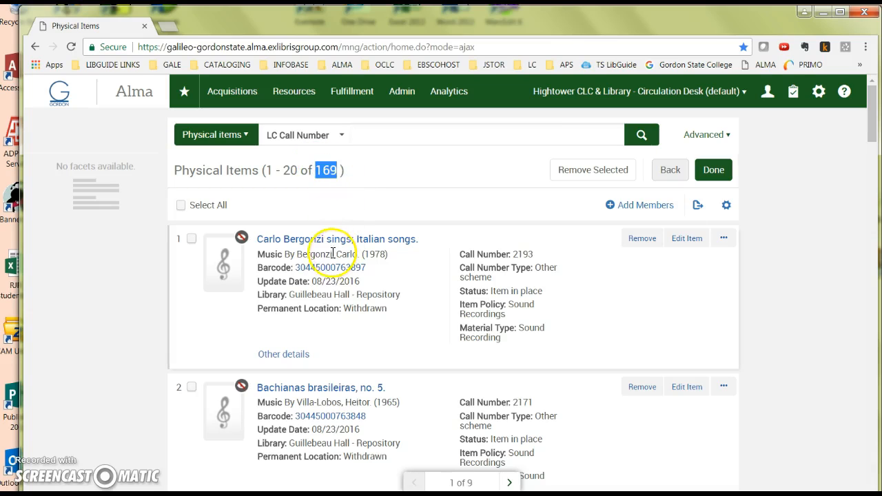
Check the suppression icons and permanent locations of the items on the first page of set members.
scroll(315, 317, down, 1)
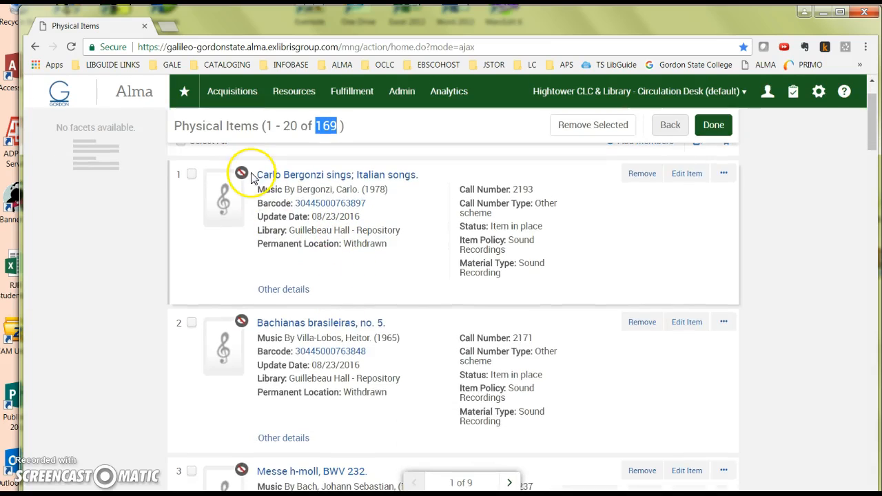
scroll(253, 283, down, 1)
scroll(255, 300, down, 2)
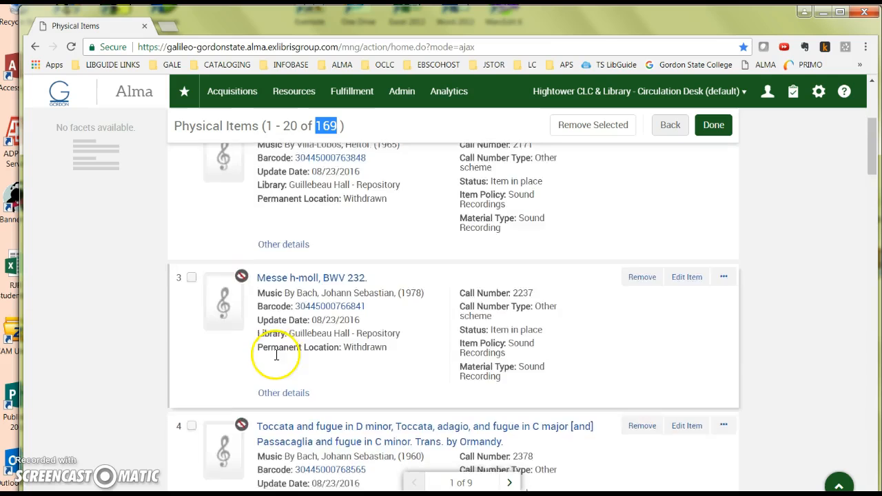
scroll(223, 354, down, 2)
scroll(238, 348, down, 2)
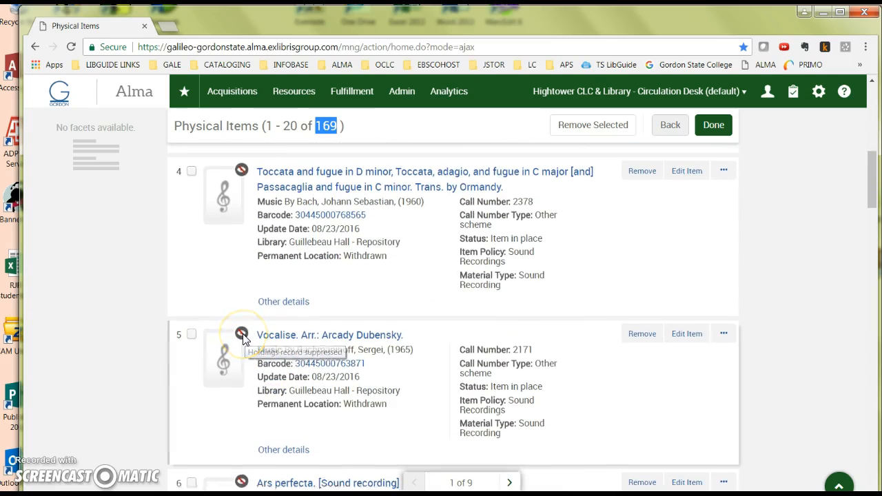
scroll(245, 341, down, 3)
mouse_move(241, 295)
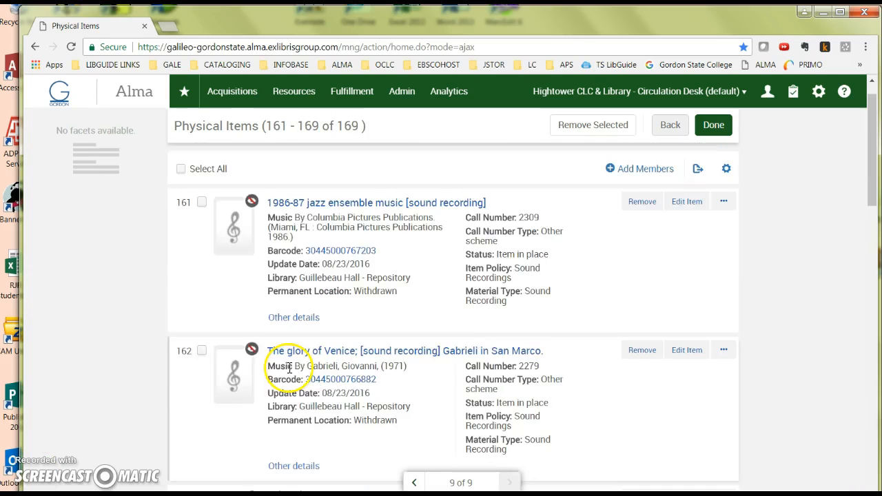
Review the last page of set members down to item 169 and check its holdings suppression icon.
scroll(290, 366, down, 2)
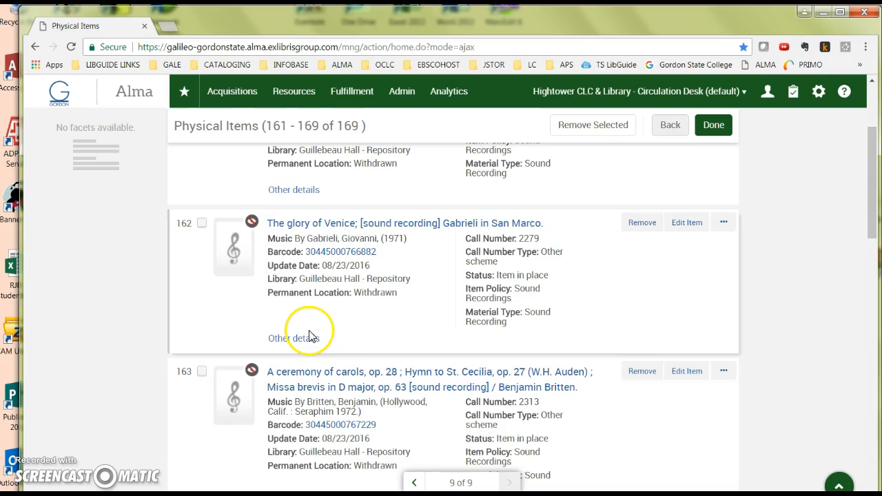
scroll(314, 344, down, 13)
scroll(307, 335, down, 3)
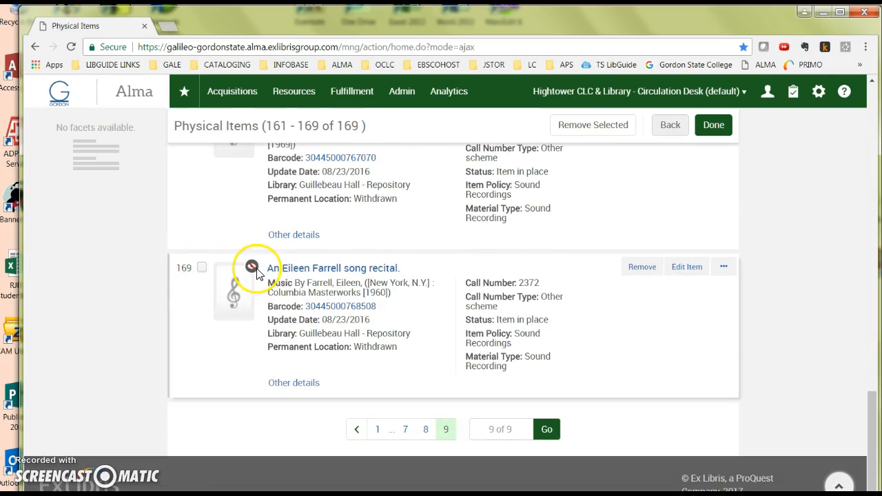
mouse_move(254, 272)
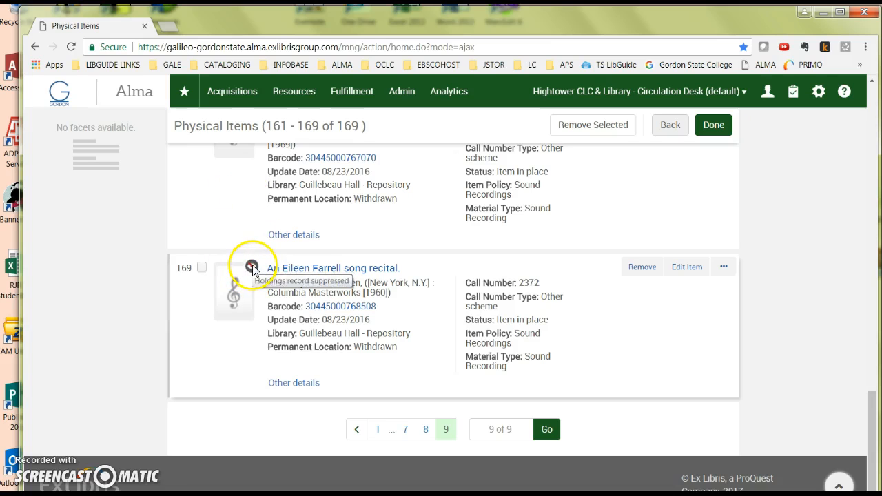
Export the 33 RECORDS set's member list to Excel and open the exported results workbook.
scroll(411, 284, up, 15)
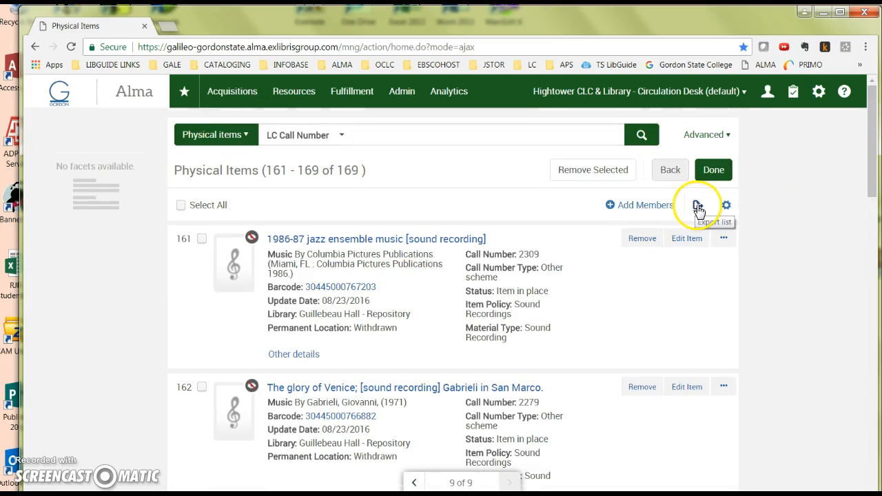
click(698, 208)
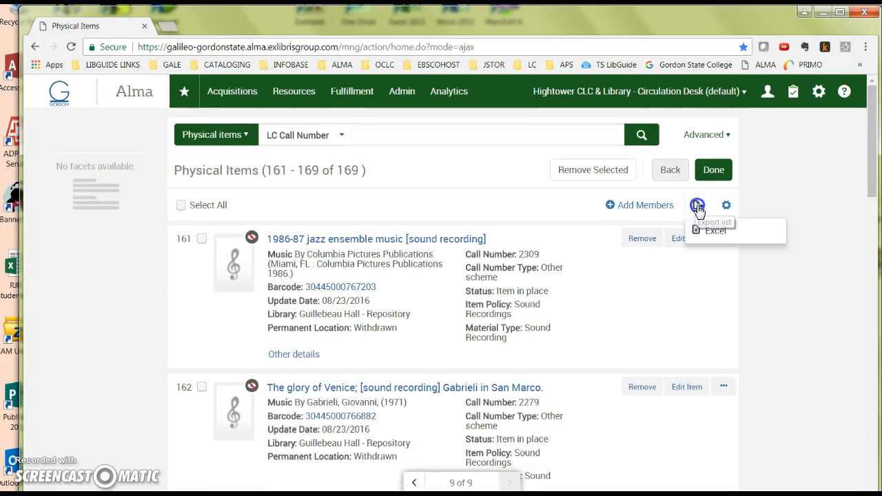
click(717, 234)
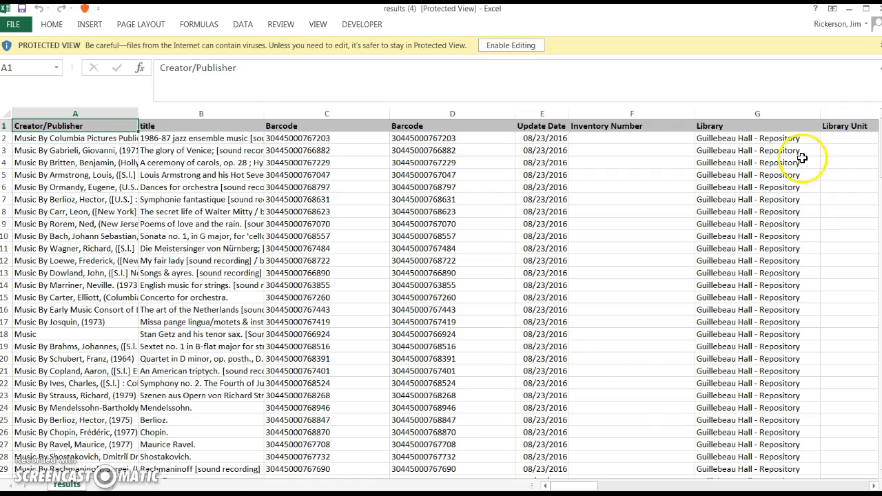
Enable editing of the exported results workbook and select the Permanent Location column to check the items' locations.
drag(578, 487, 669, 486)
click(550, 112)
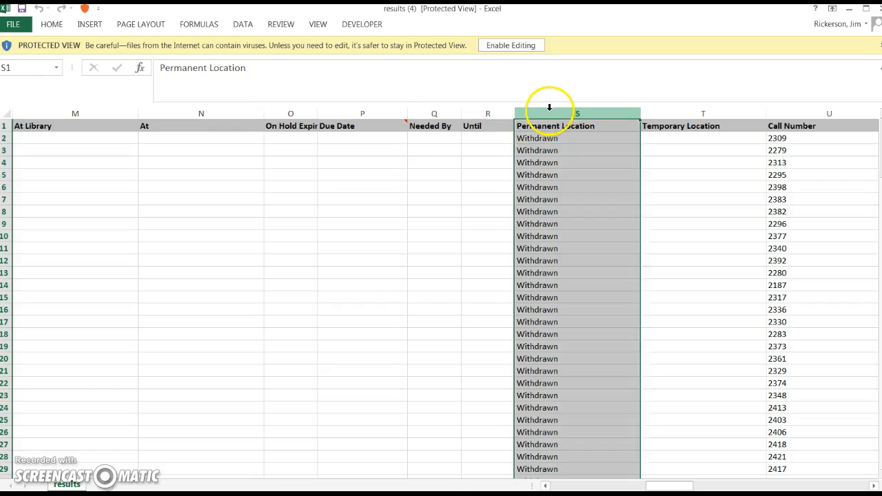
click(502, 47)
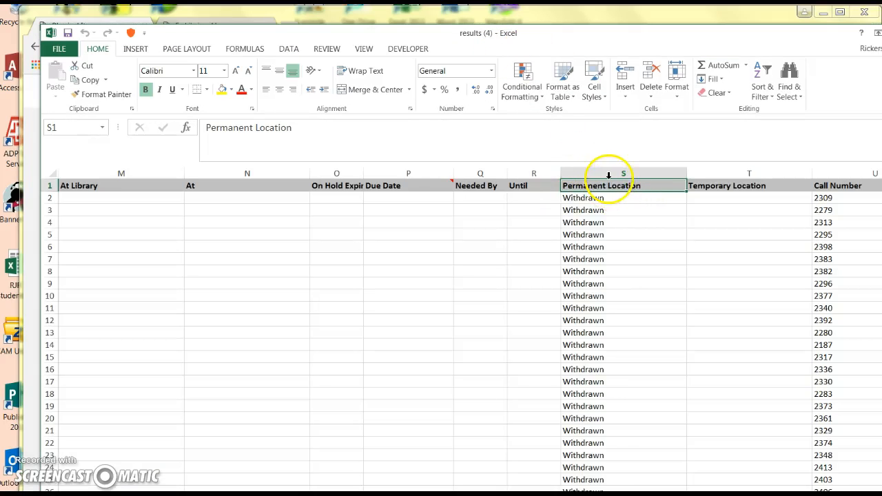
click(608, 173)
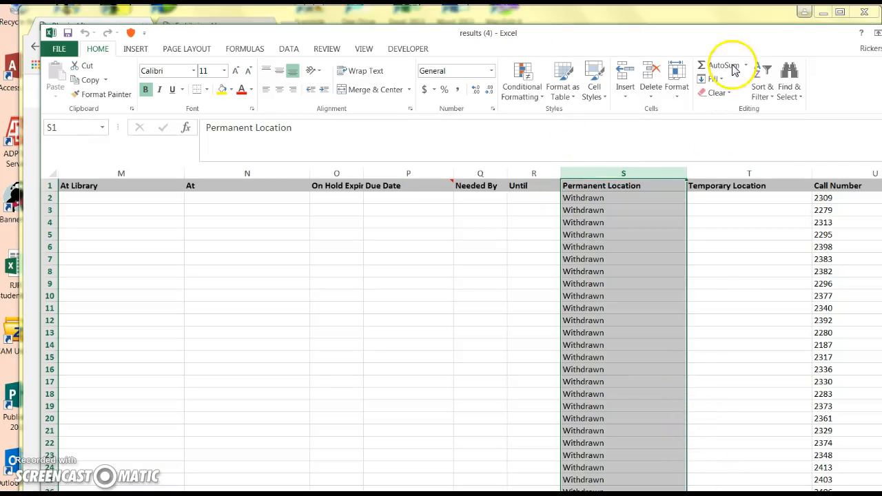
drag(773, 39, 764, 13)
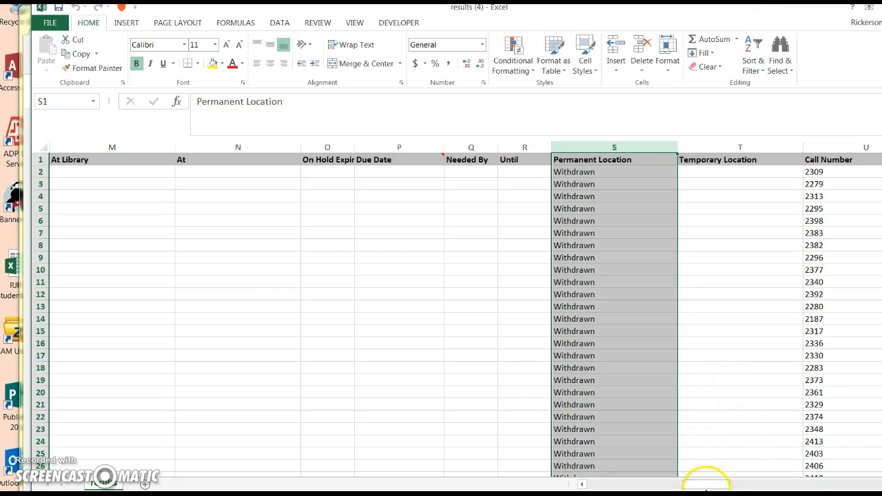
Freeze the header row of the results sheet and look through the exported items' titles and barcodes.
drag(707, 486, 599, 483)
scroll(270, 380, down, 3)
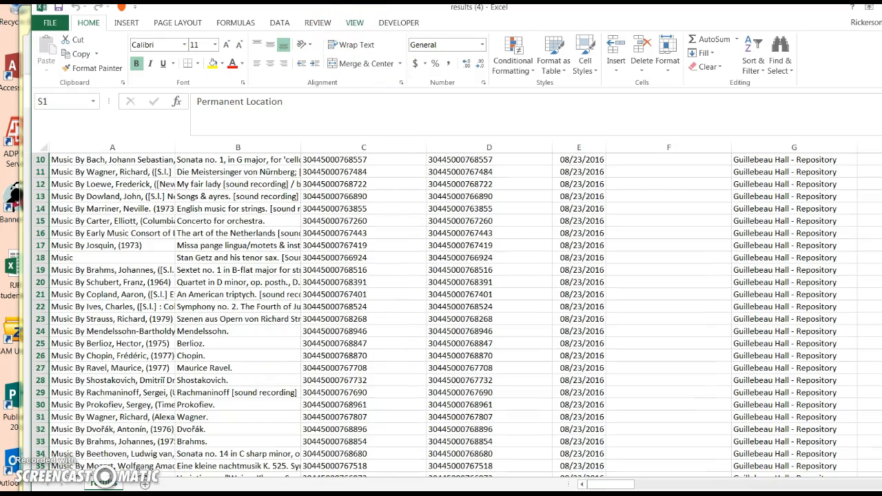
click(355, 23)
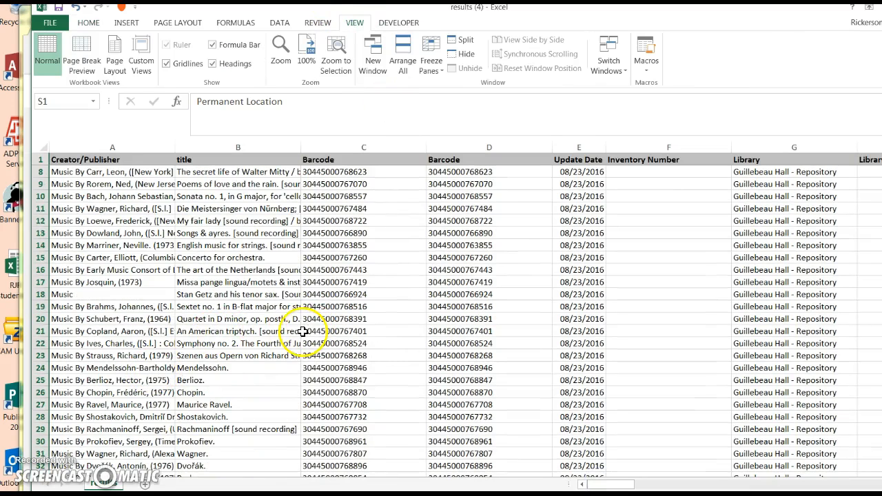
scroll(578, 261, down, 2)
scroll(578, 261, down, 7)
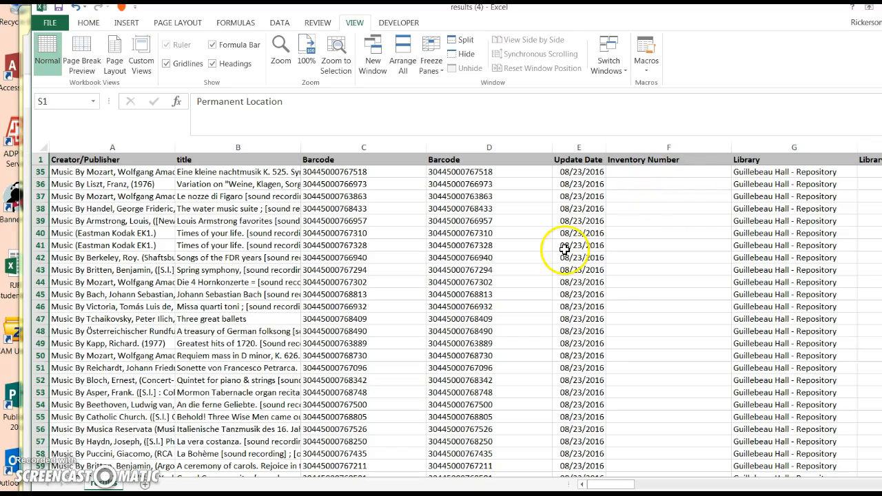
scroll(562, 262, down, 3)
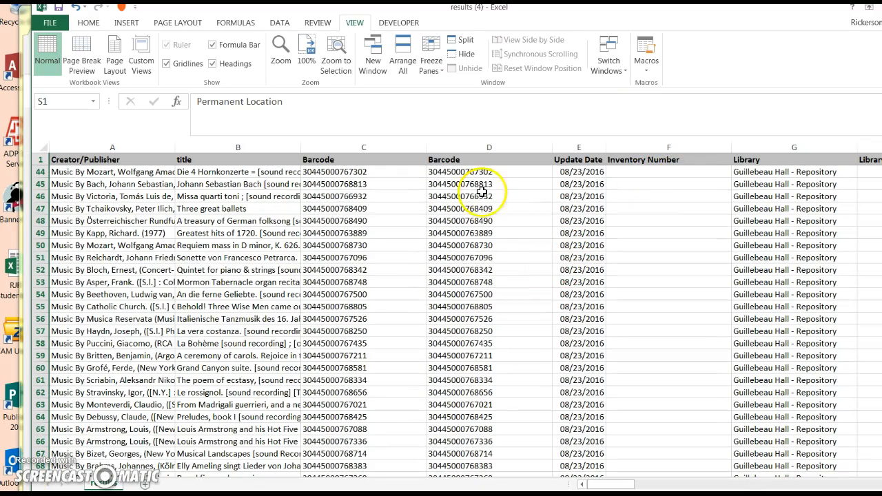
Return to Alma, start running a new job and select the Suppress Bib records from discovery job.
click(881, 7)
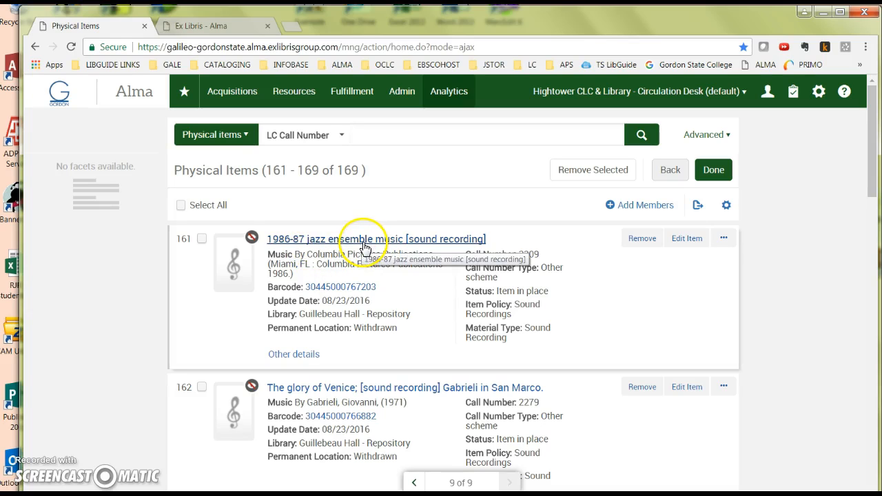
click(403, 95)
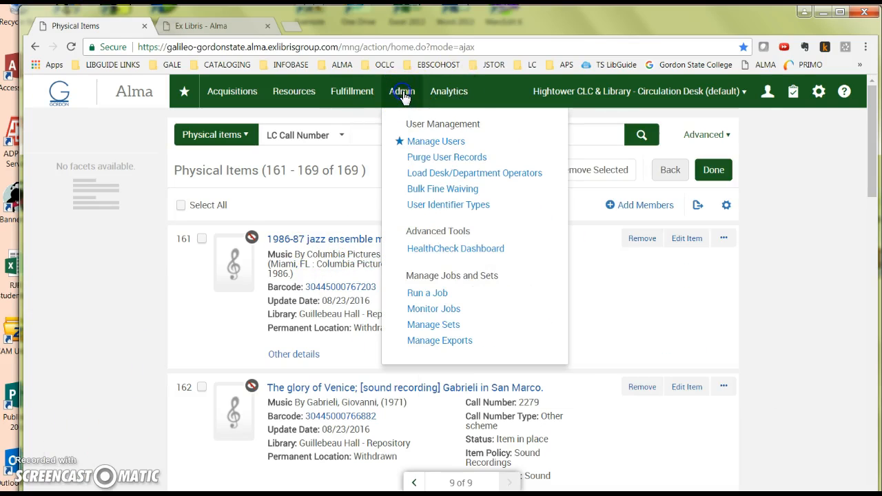
click(427, 294)
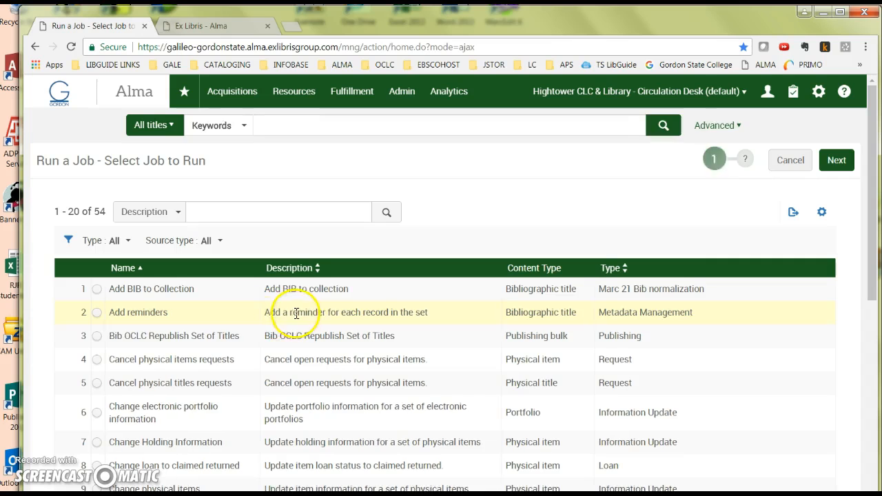
scroll(110, 362, down, 4)
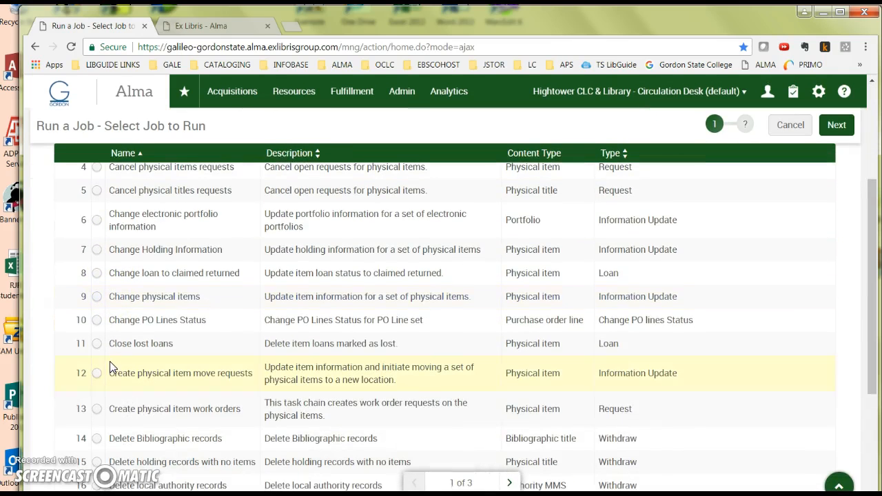
scroll(113, 364, down, 1)
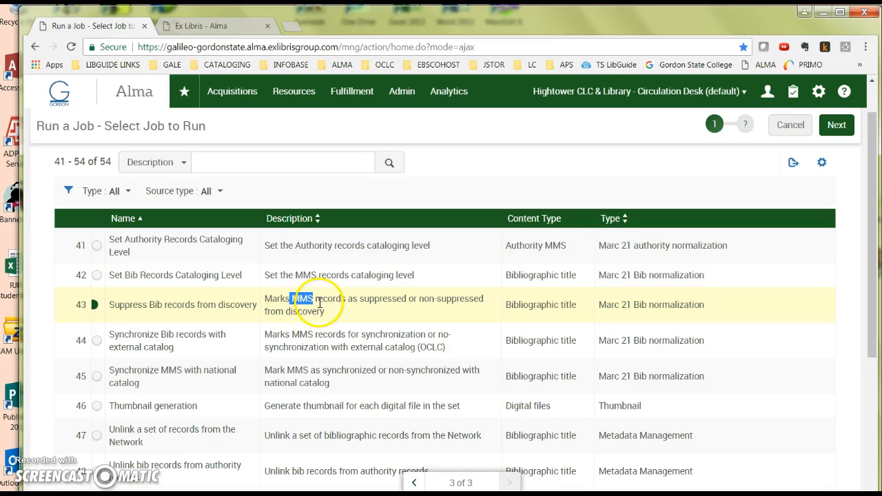
Switch to the Excel results workbook, select its MMS ID column, and return to the Suppress Bib records from discovery job in Alma.
click(370, 495)
click(445, 474)
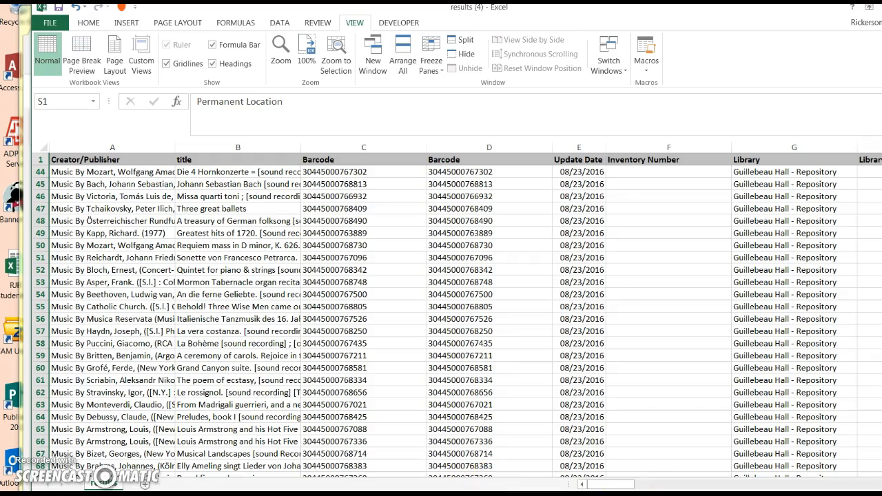
drag(622, 488, 870, 481)
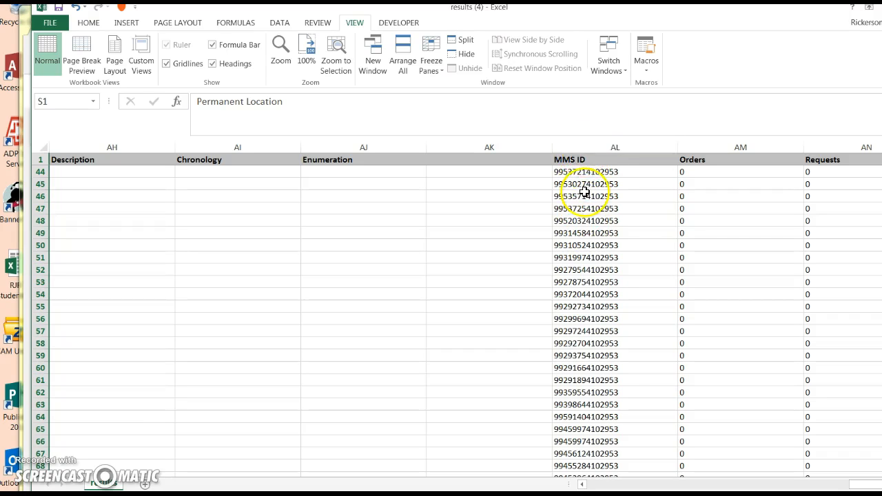
click(580, 148)
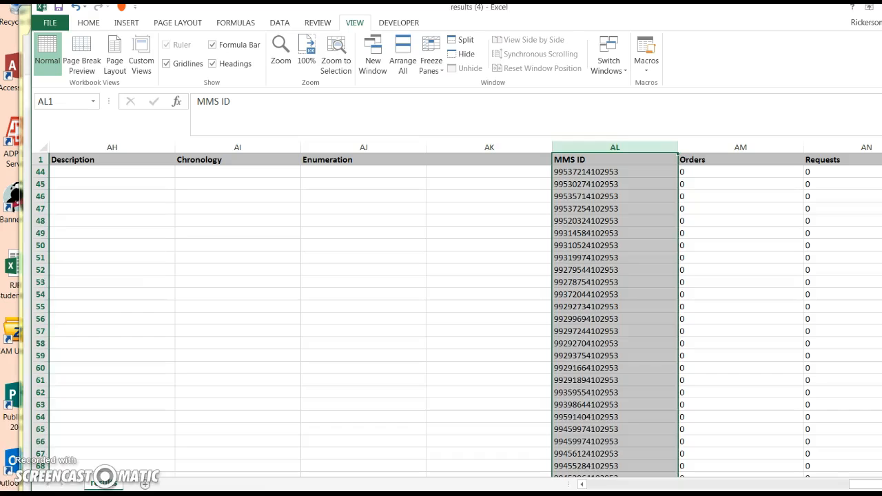
click(221, 461)
click(95, 309)
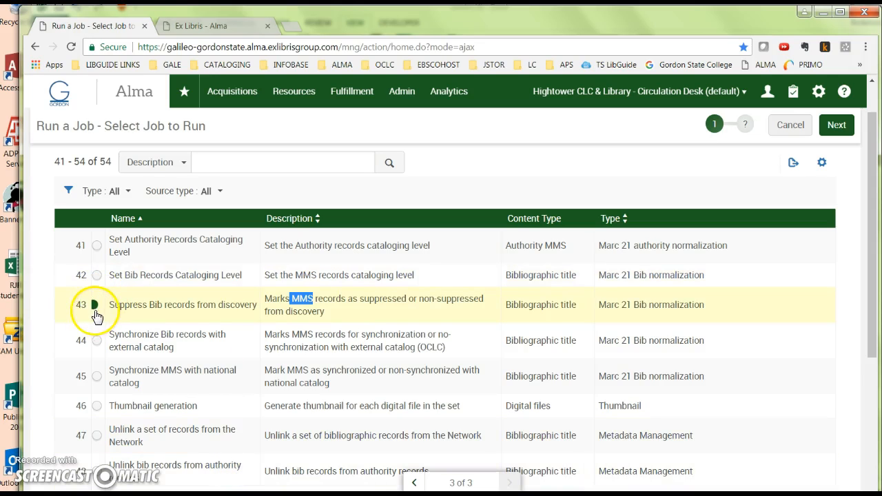